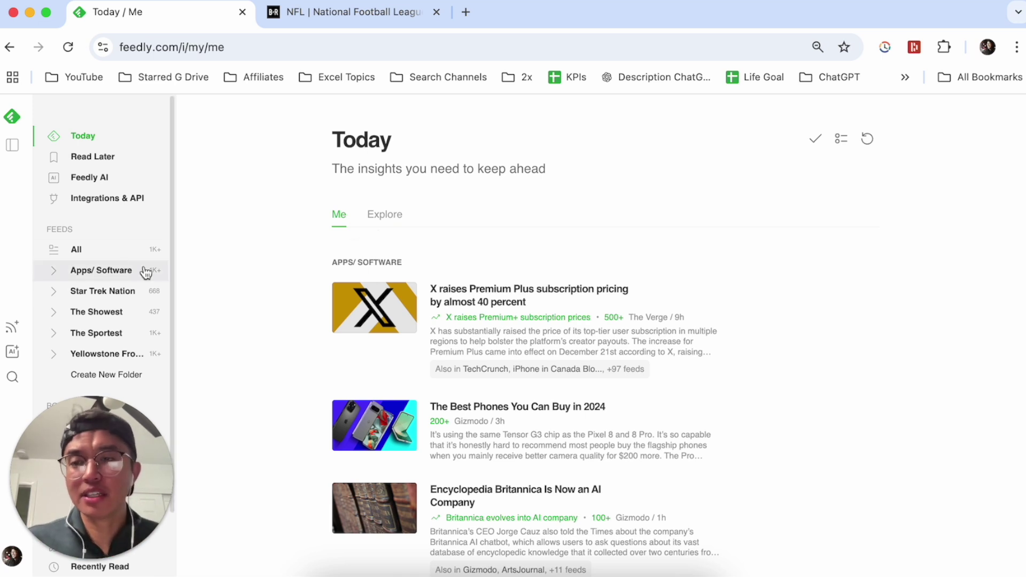
Open the Apps/ Software feed to list its Most Popular and Latest articles from The Verge, Gizmodo and TechCrunch
left_click_drag(97, 468, 974, 75)
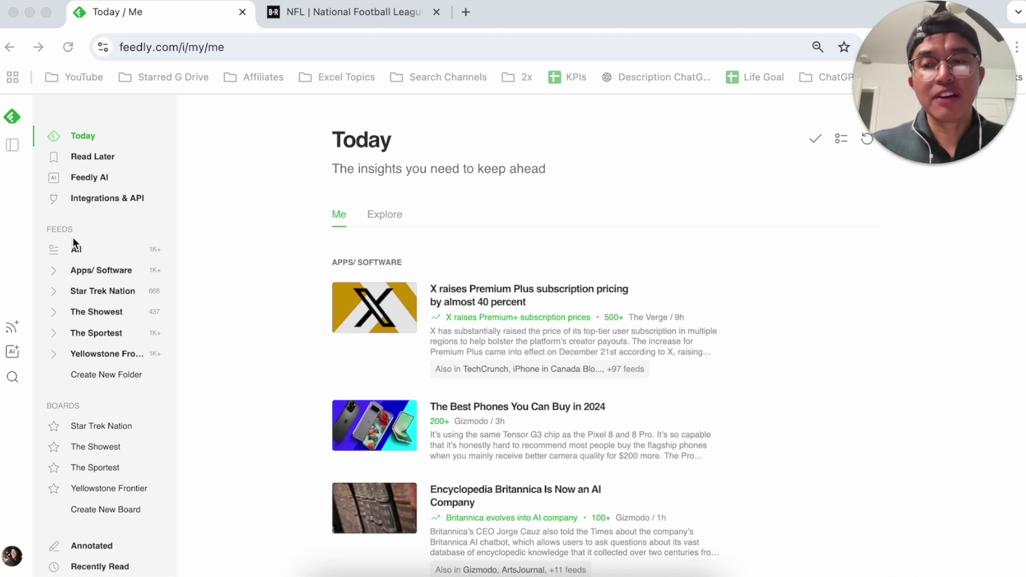
left_click(104, 275)
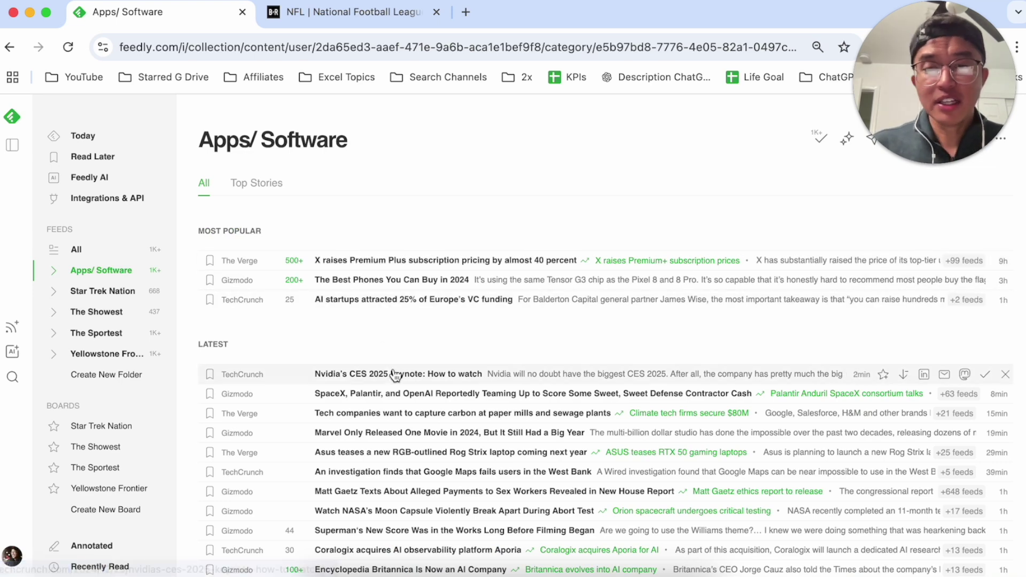
scroll(387, 354, "down", 7)
scroll(387, 354, "up", 7)
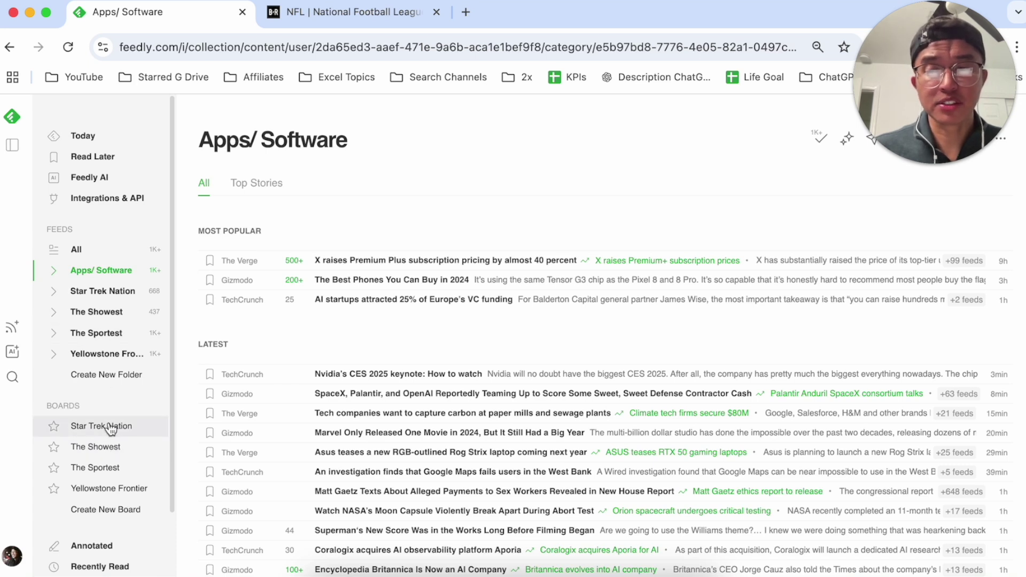
left_click(109, 293)
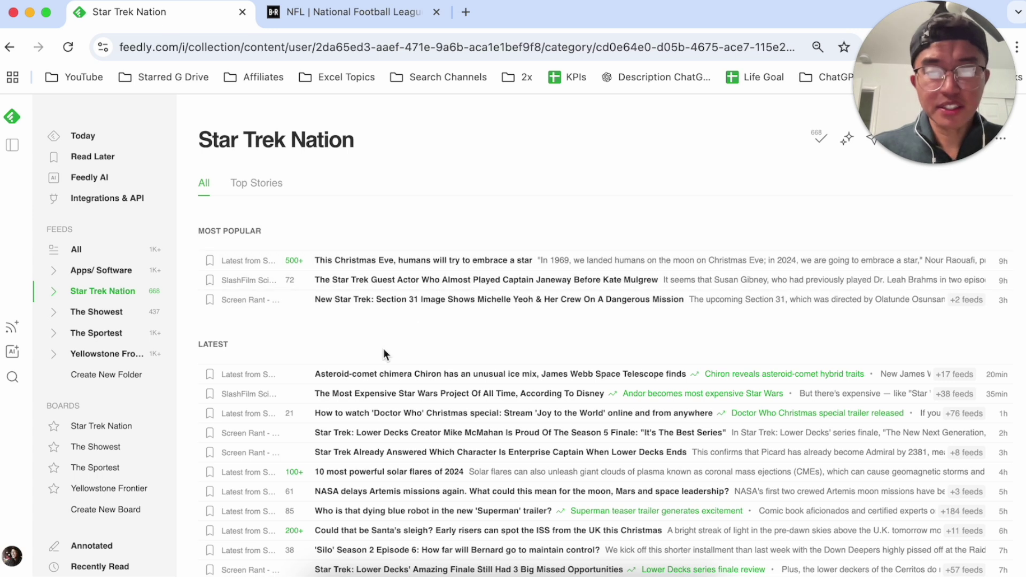
Open the SlashFilm article about Captain Janeway's casting and dismiss the board-saving tip
left_click(416, 290)
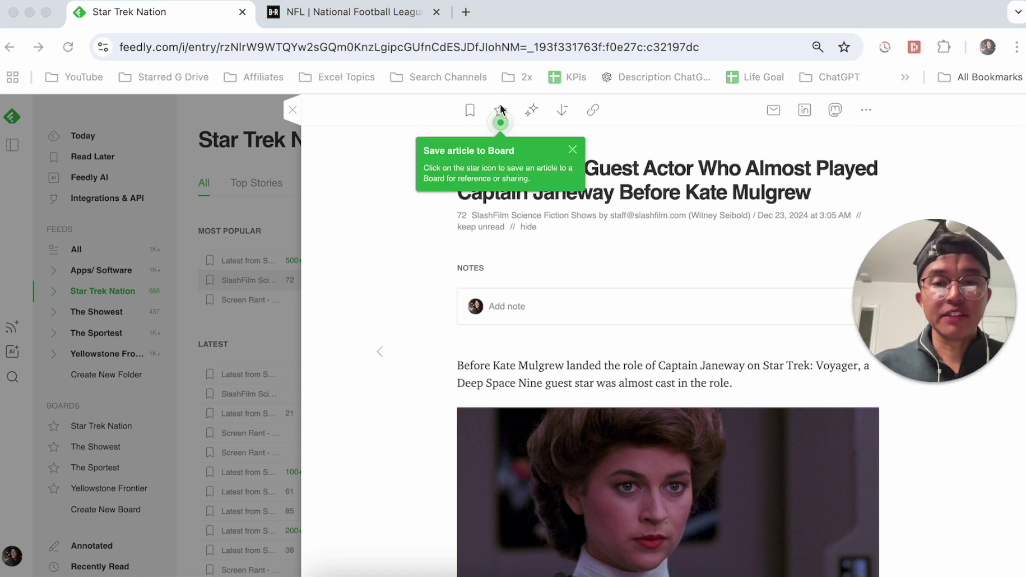
left_click(500, 121)
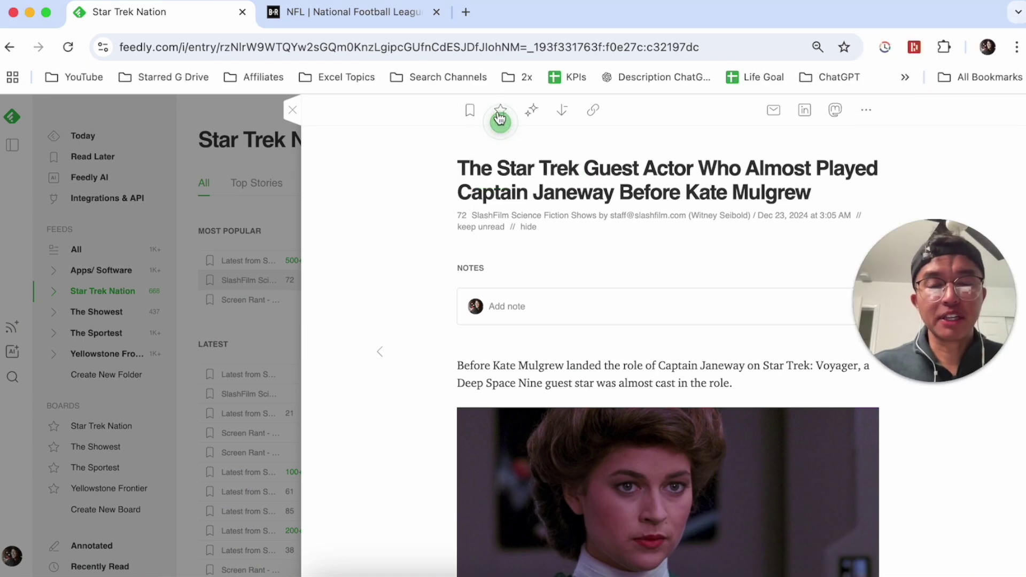
left_click(500, 118)
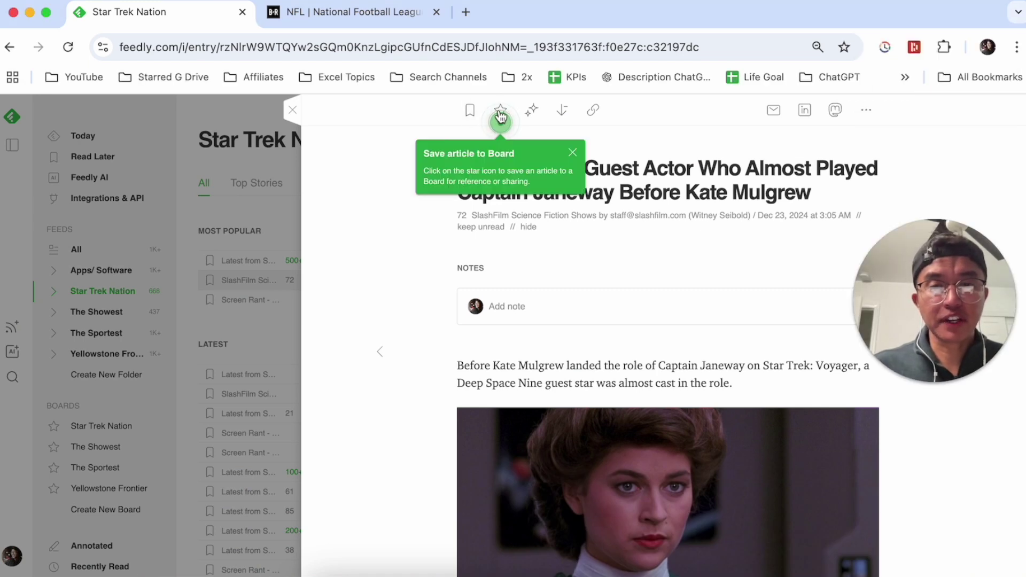
View the article's board list, close it without saving, and open the original SlashFilm page
left_click(573, 155)
left_click(600, 156)
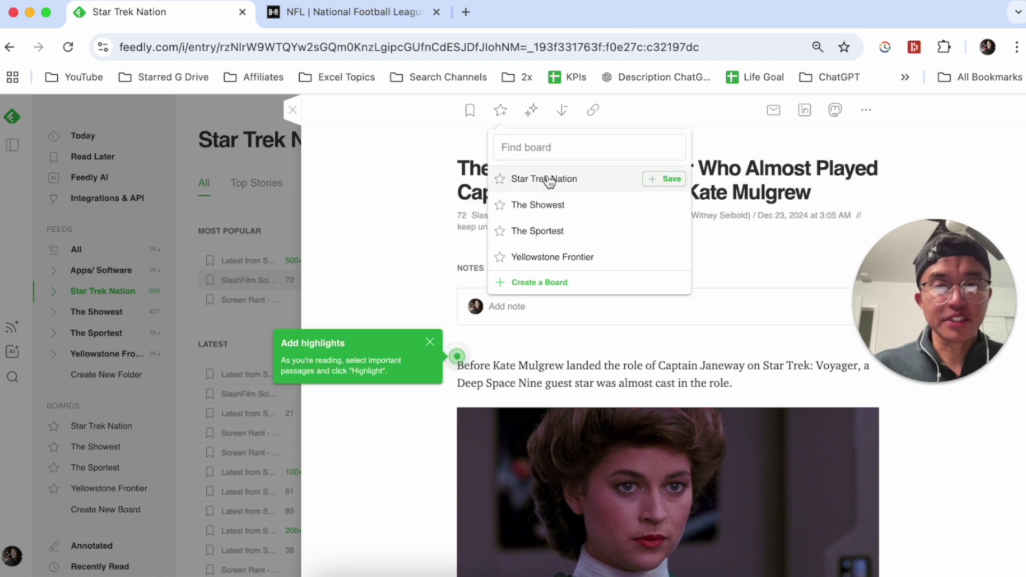
left_click(380, 243)
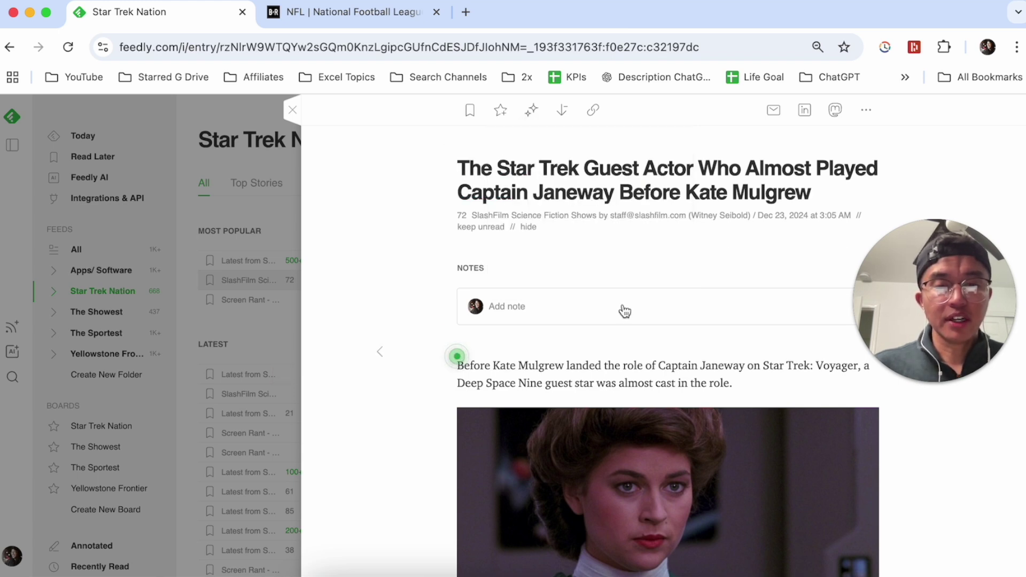
left_click(644, 163)
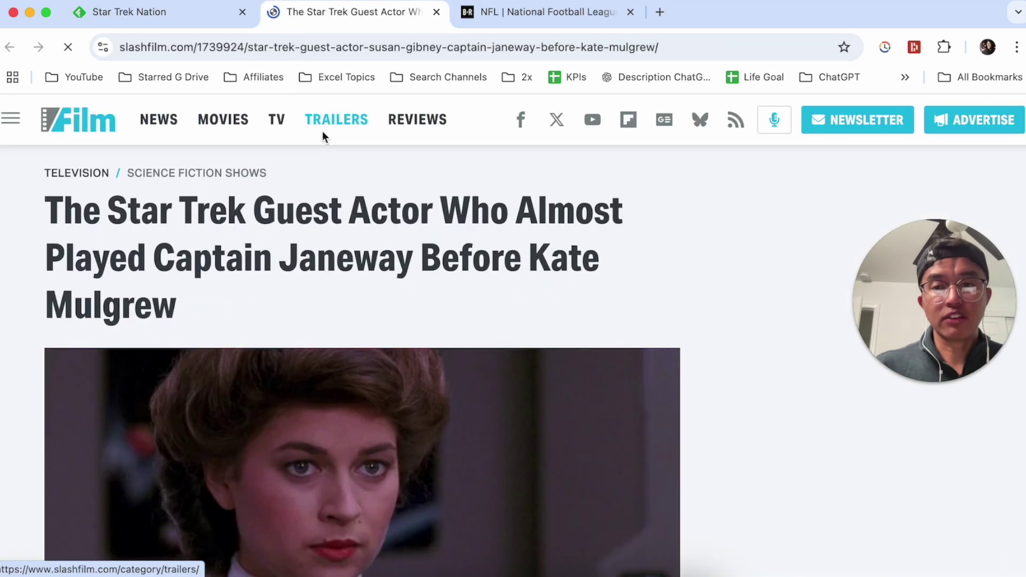
Switch between the SlashFilm page and Feedly, then close the Janeway article to reach the Star Trek Nation list
scroll(337, 363, "down", 5)
left_click(180, 17)
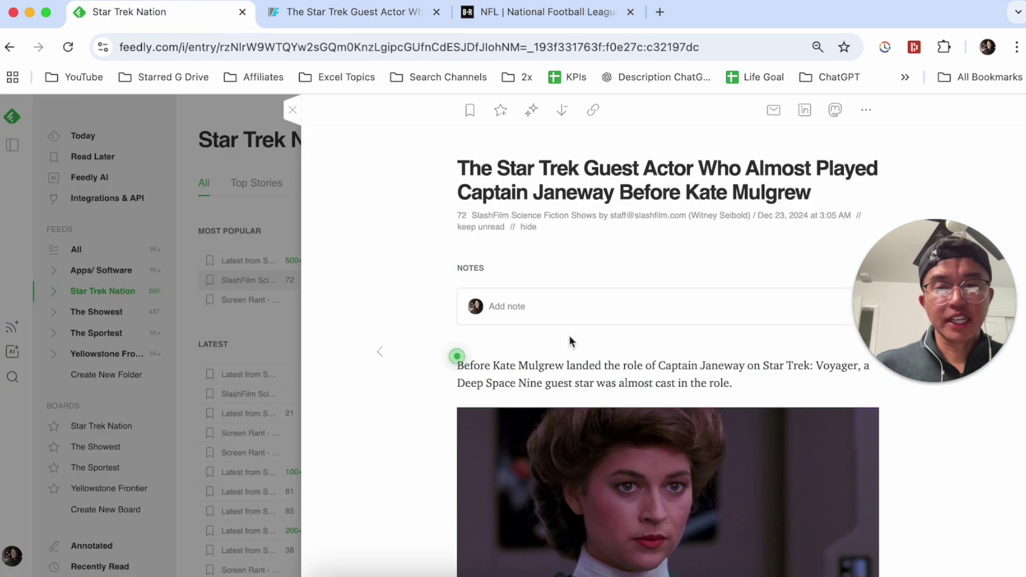
left_click(457, 359)
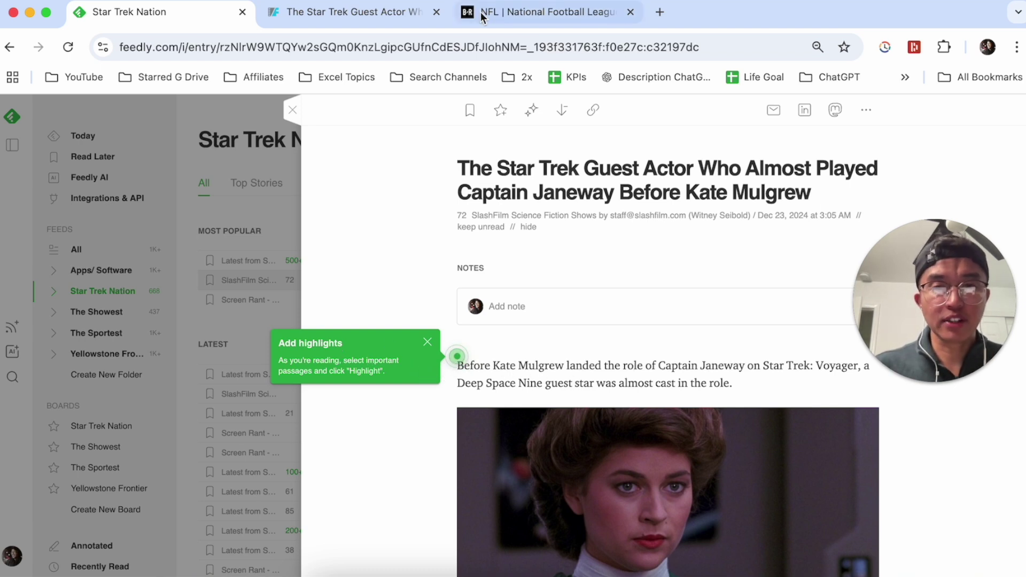
left_click(366, 18)
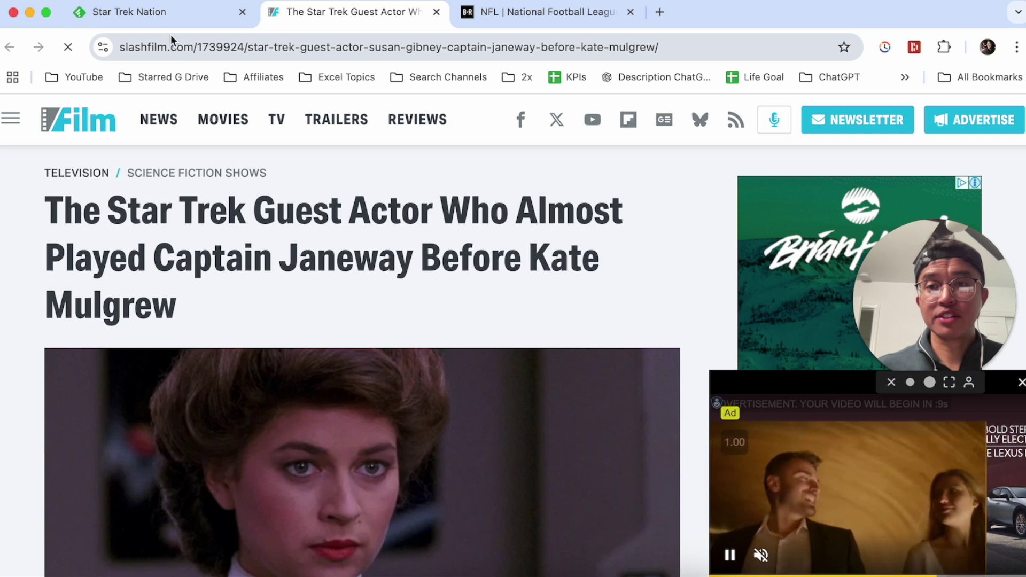
left_click(189, 10)
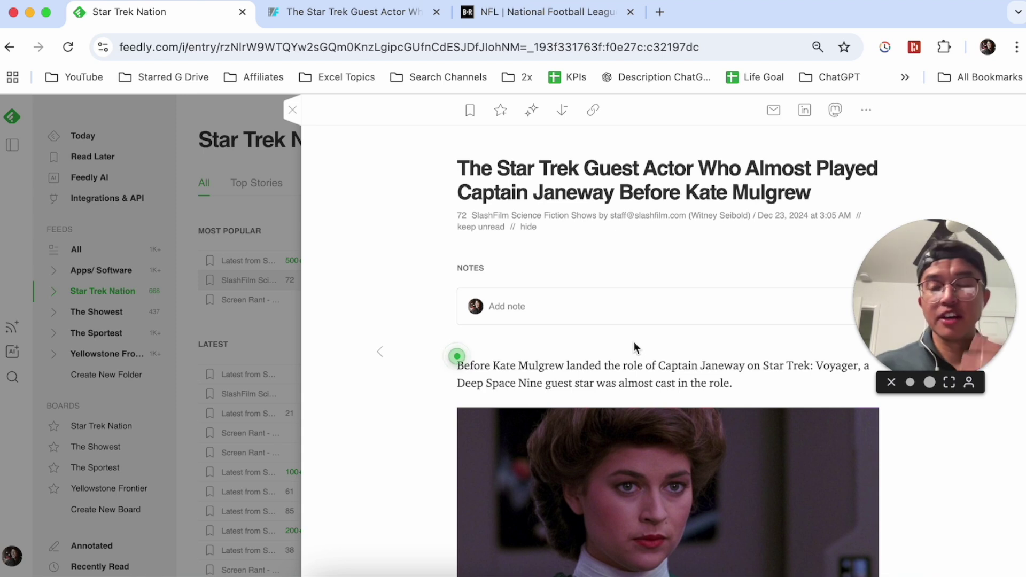
left_click(291, 111)
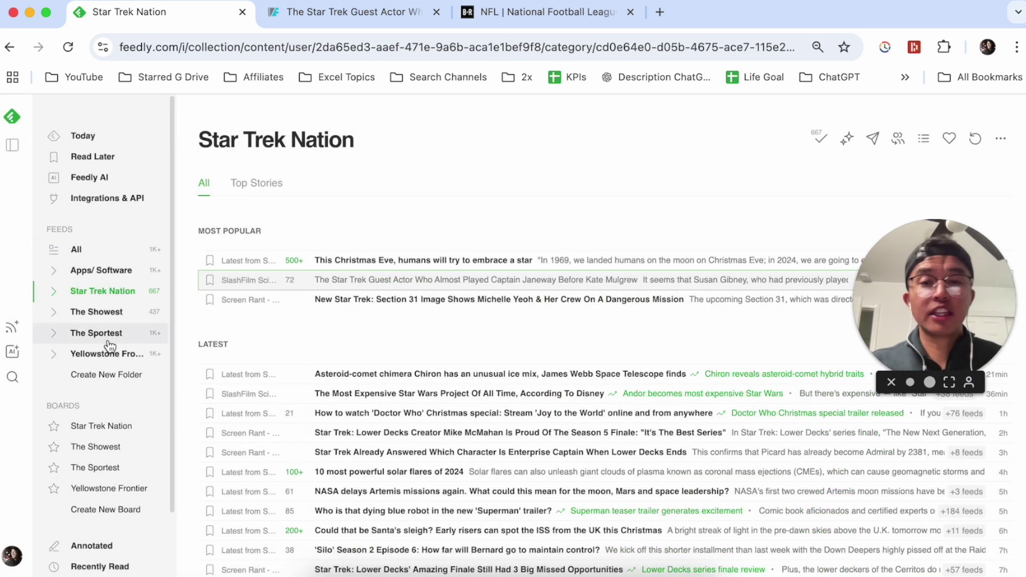
View the Star Trek Nation board, then show Today's articles in the Title-Only layout
left_click(112, 434)
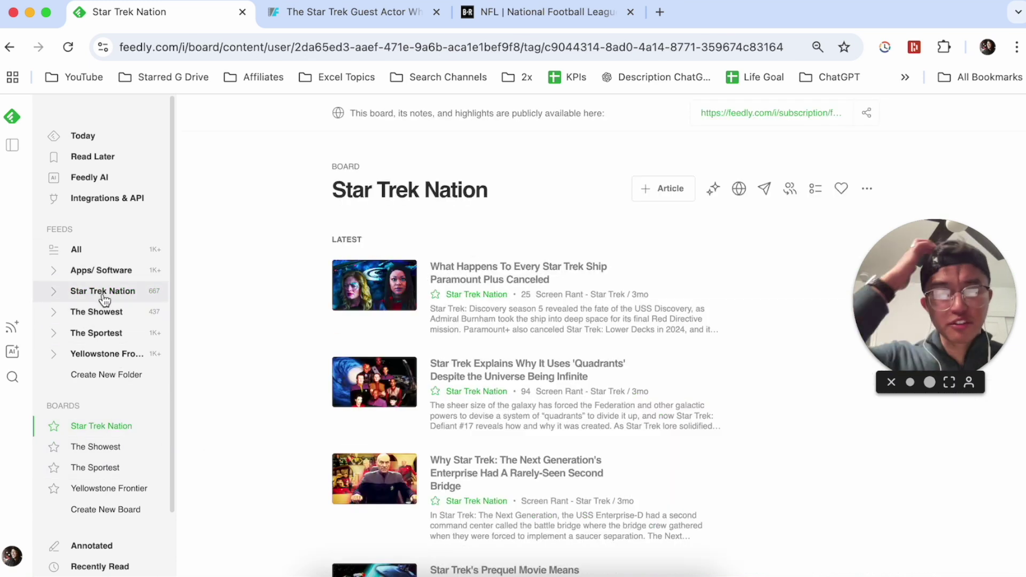
left_click(90, 136)
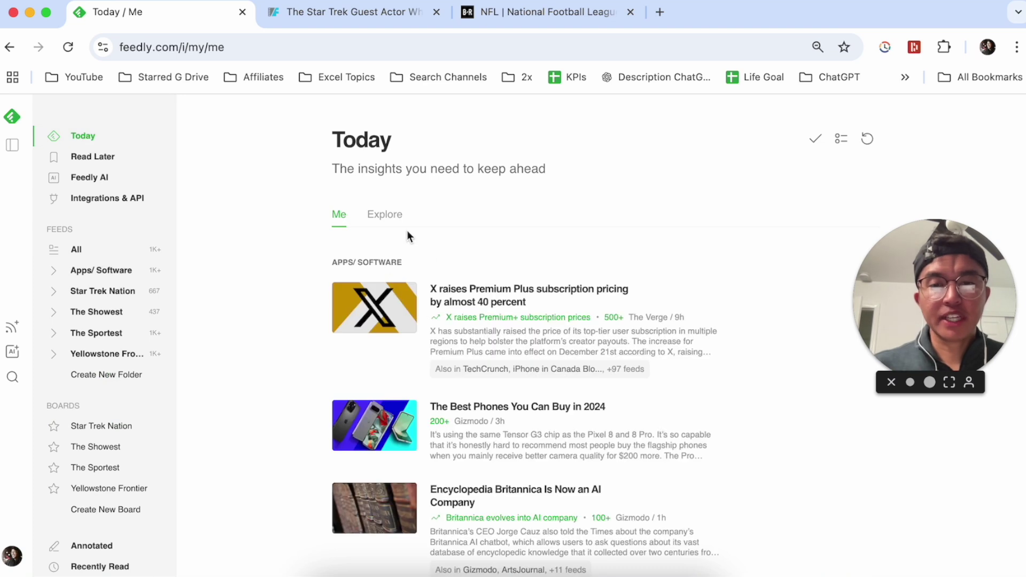
left_click(841, 139)
left_click(773, 176)
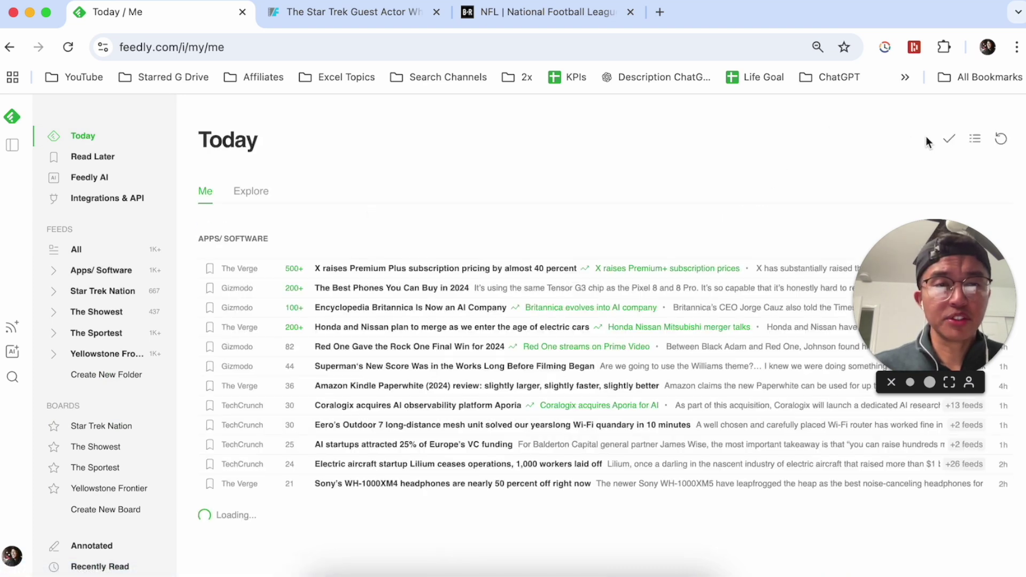
Try the Cards and Article layouts, return to Title-Only, then reopen the Apps/ Software feed
left_click(976, 139)
left_click(912, 220)
left_click(841, 139)
left_click(783, 241)
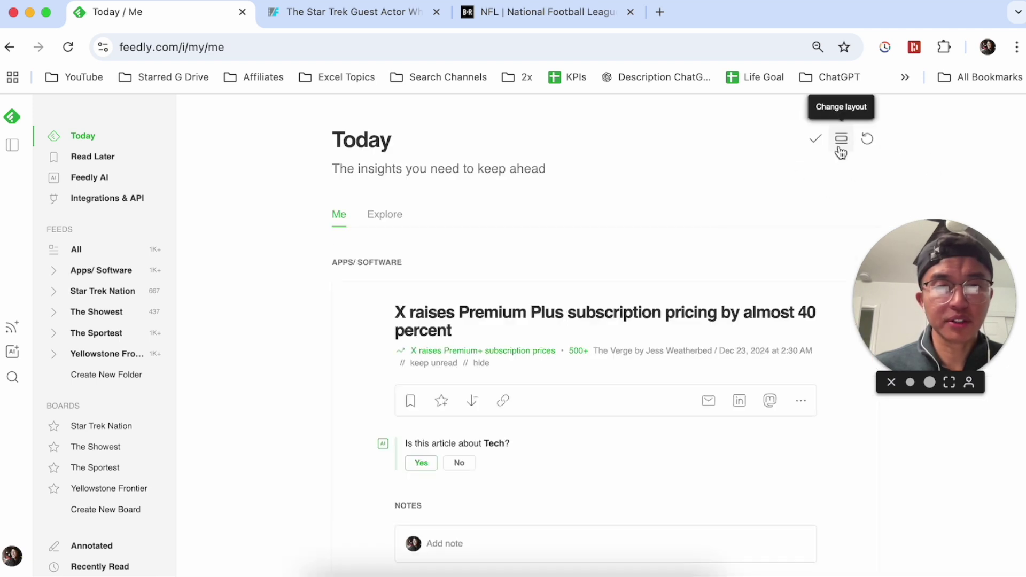
left_click(841, 144)
left_click(800, 167)
left_click_drag(981, 258, 945, 78)
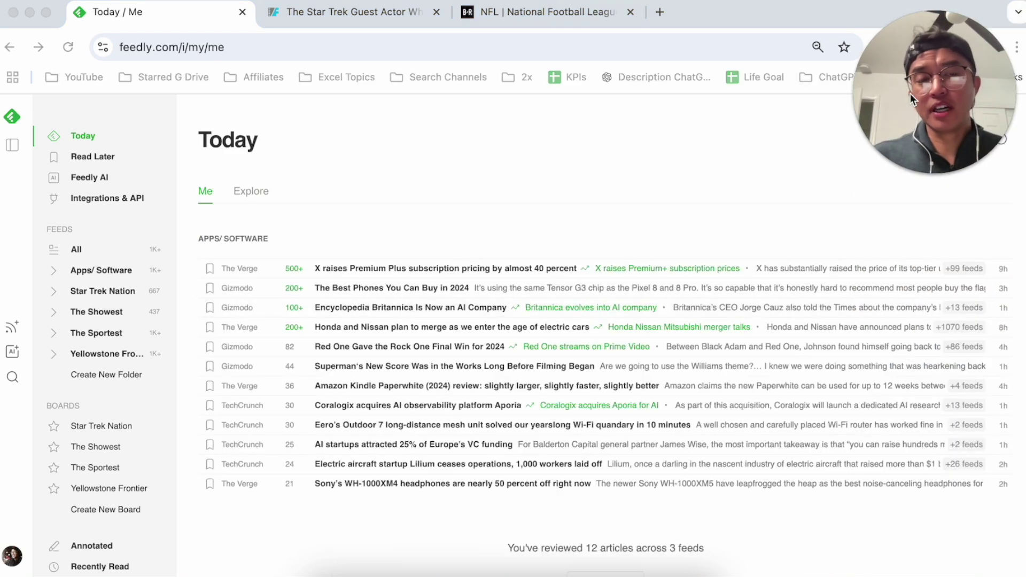
left_click_drag(911, 95, 931, 291)
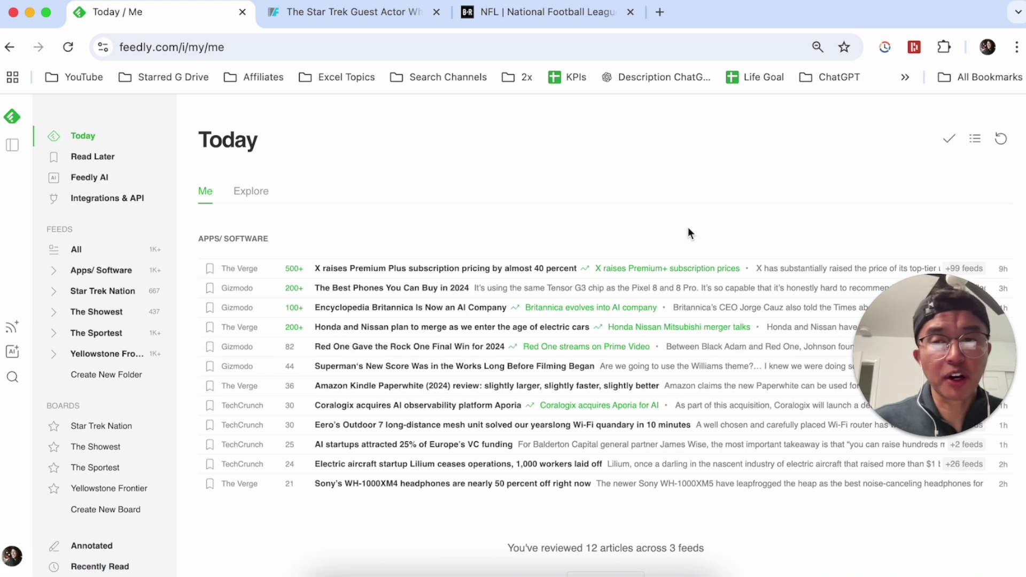
left_click(107, 272)
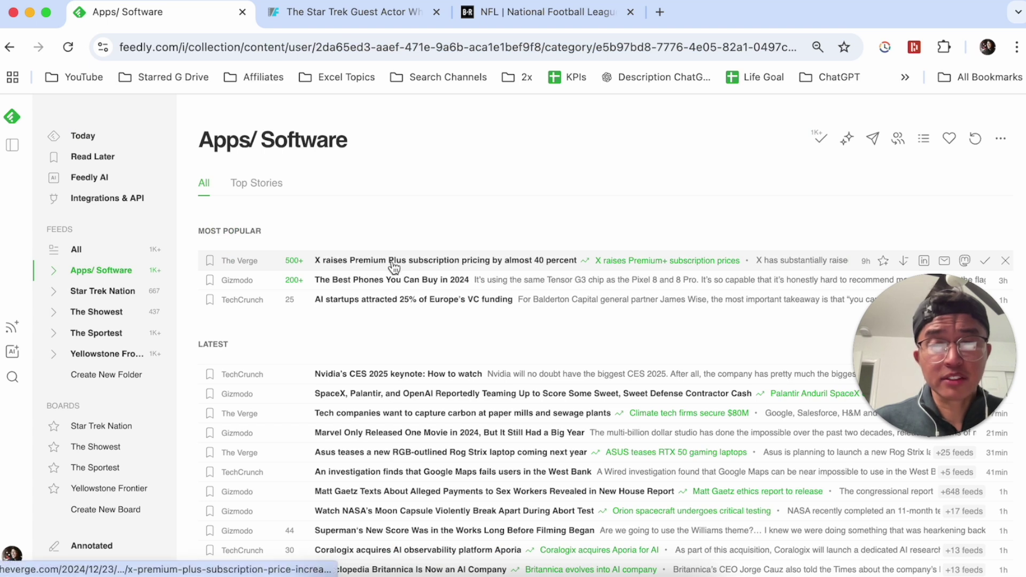
Save the X Premium Plus pricing article to Read Later and open the Read Later board
left_click(394, 262)
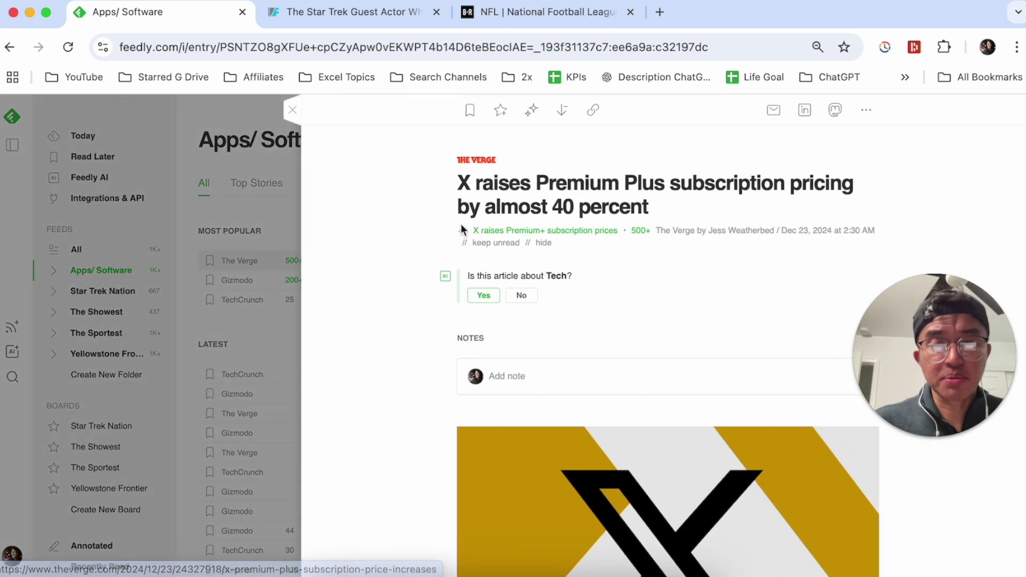
left_click(470, 111)
left_click(322, 179)
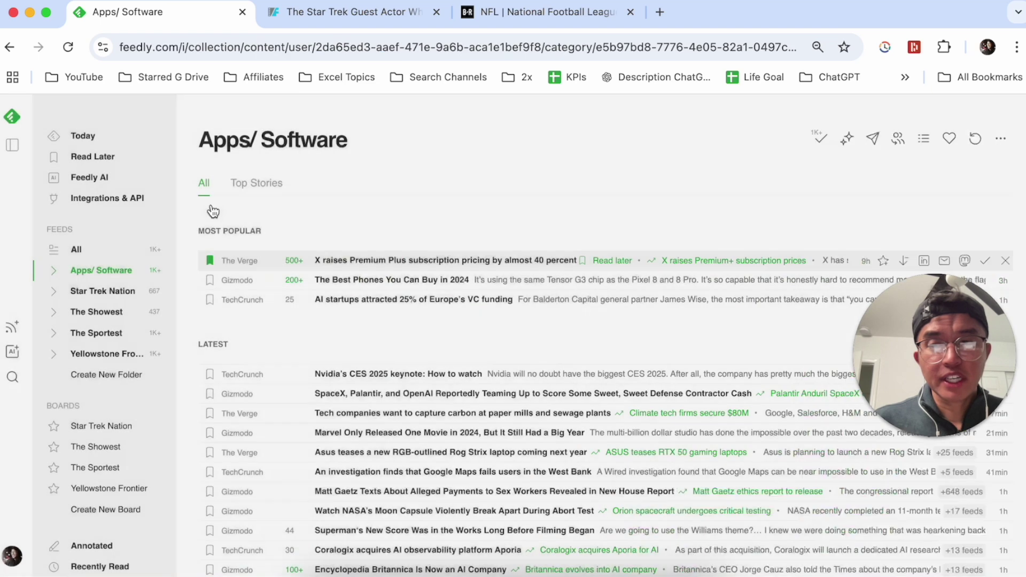
left_click(109, 158)
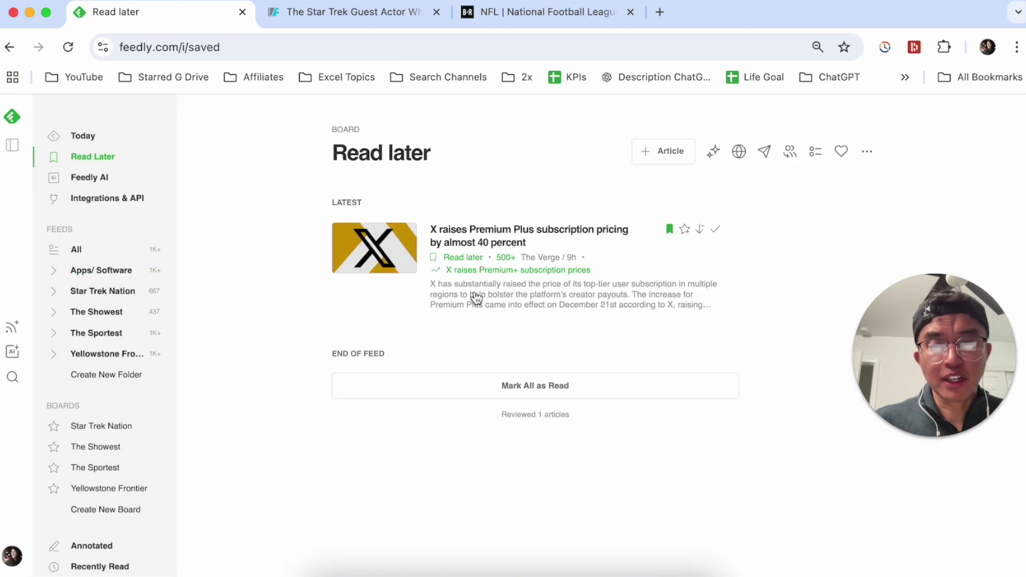
Read the saved X Premium Plus article, close it, and mark all Read Later articles as read
left_click(449, 229)
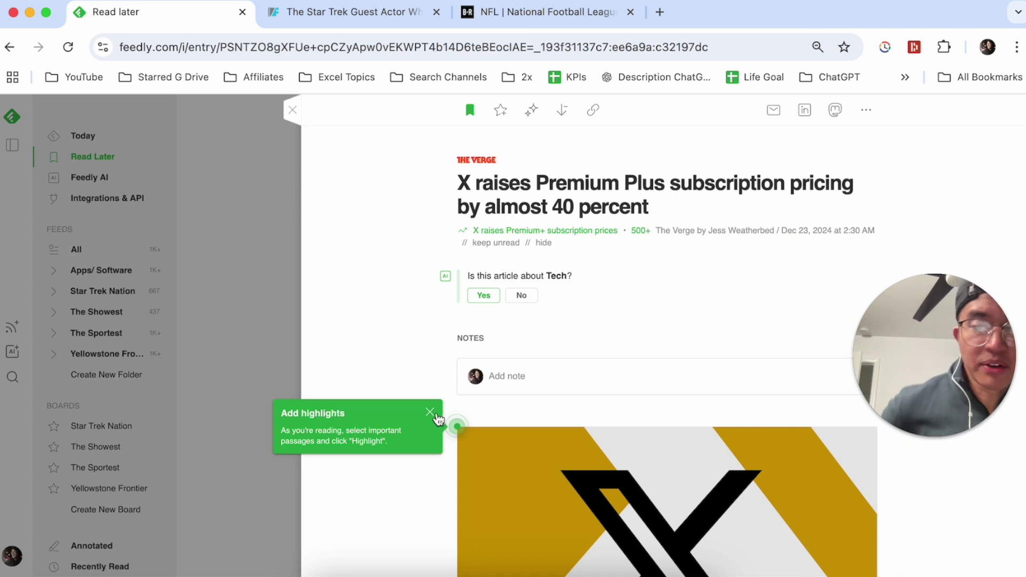
left_click(430, 413)
scroll(531, 377, "down", 4)
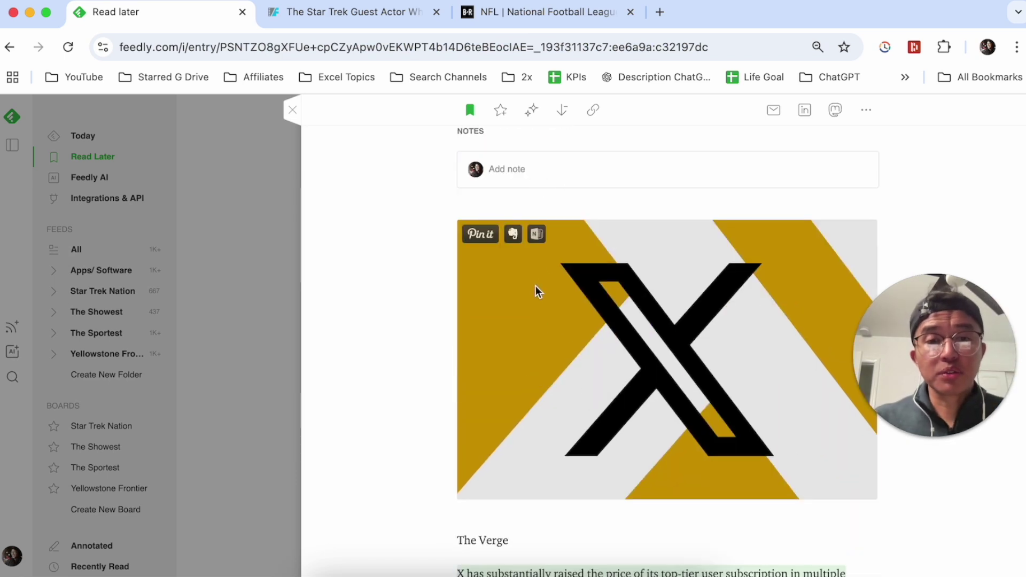
scroll(531, 183, "down", 10)
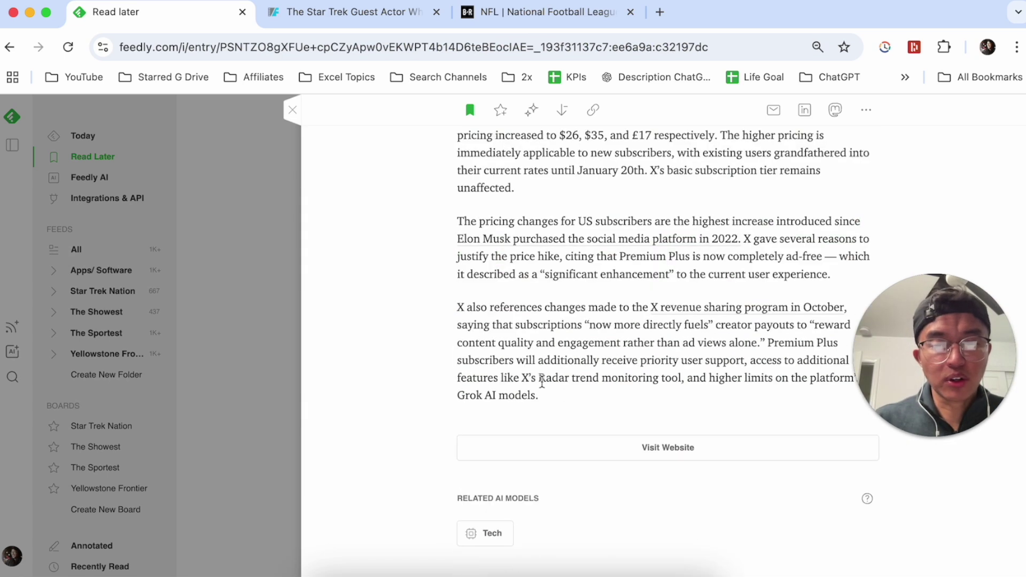
scroll(542, 381, "up", 2)
scroll(613, 465, "down", 2)
scroll(614, 447, "up", 15)
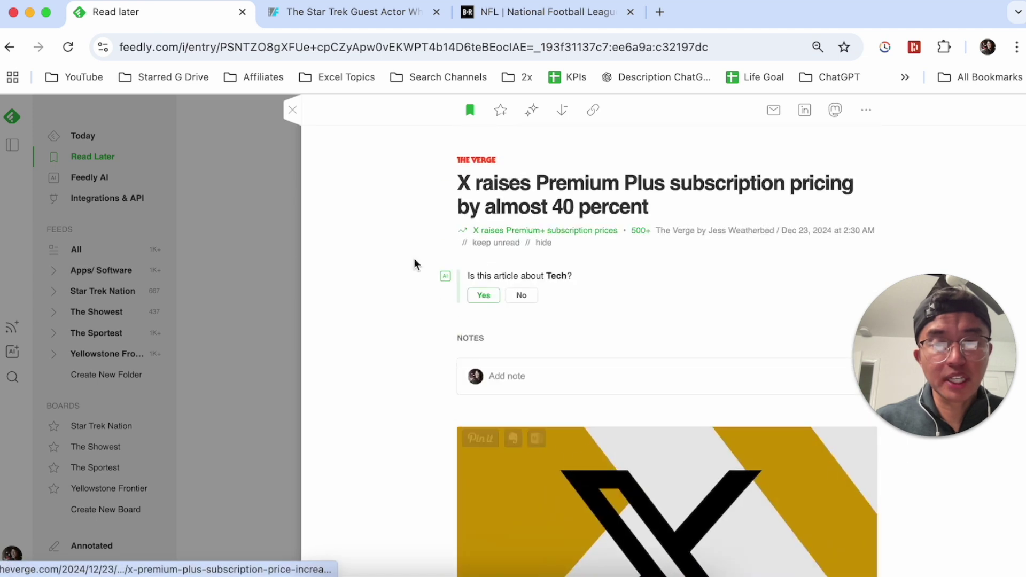
left_click(278, 314)
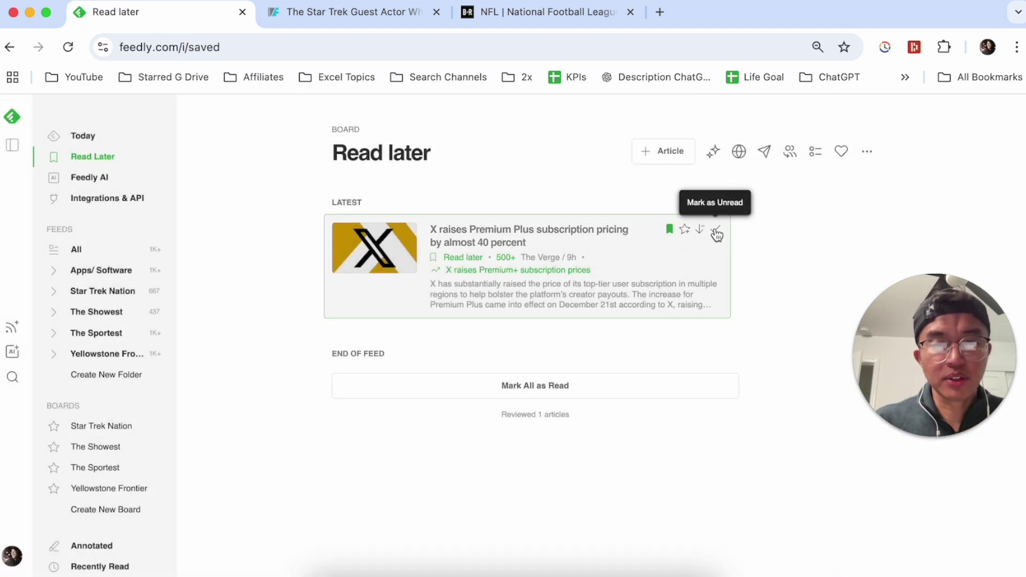
left_click(549, 389)
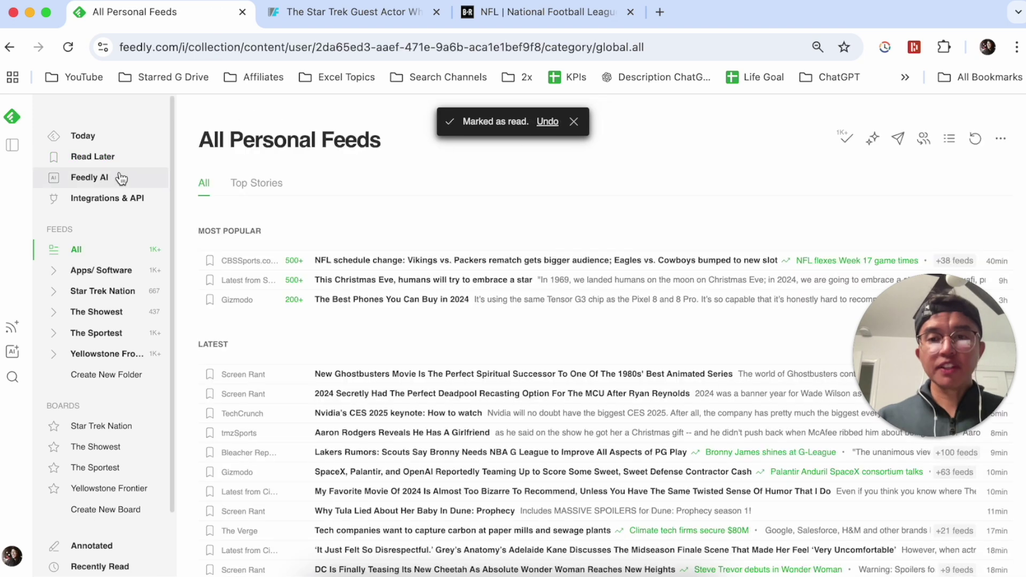
Revisit Read Later and browse the Feedly AI page, then switch to the Bleacher Report NFL tab
left_click(110, 163)
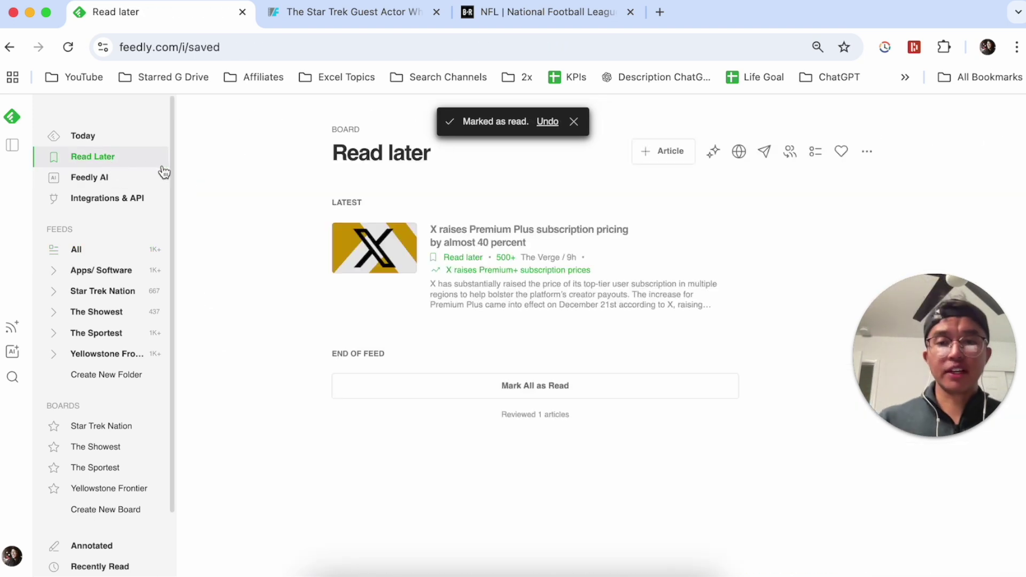
left_click(124, 180)
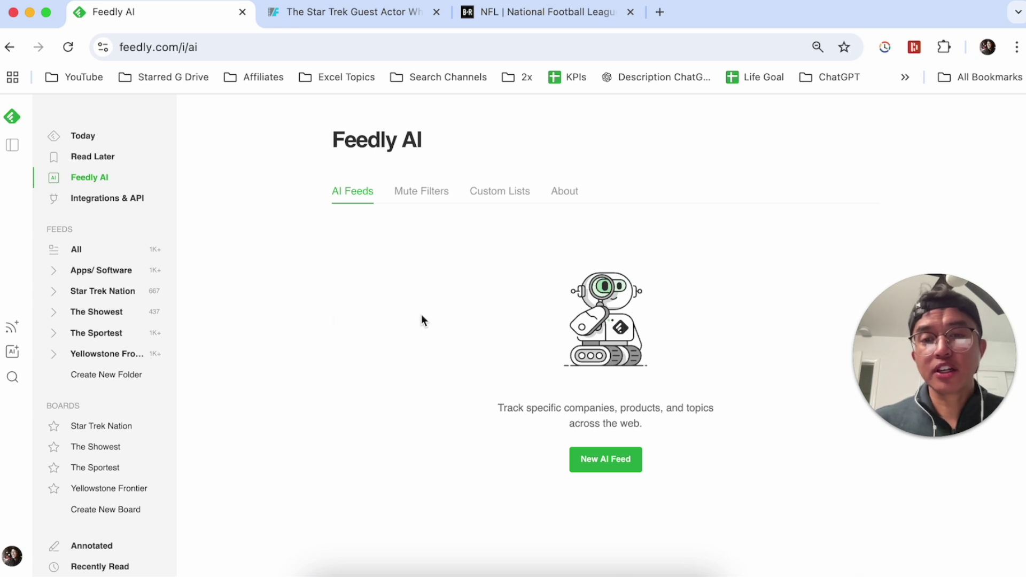
scroll(131, 371, "down", 3)
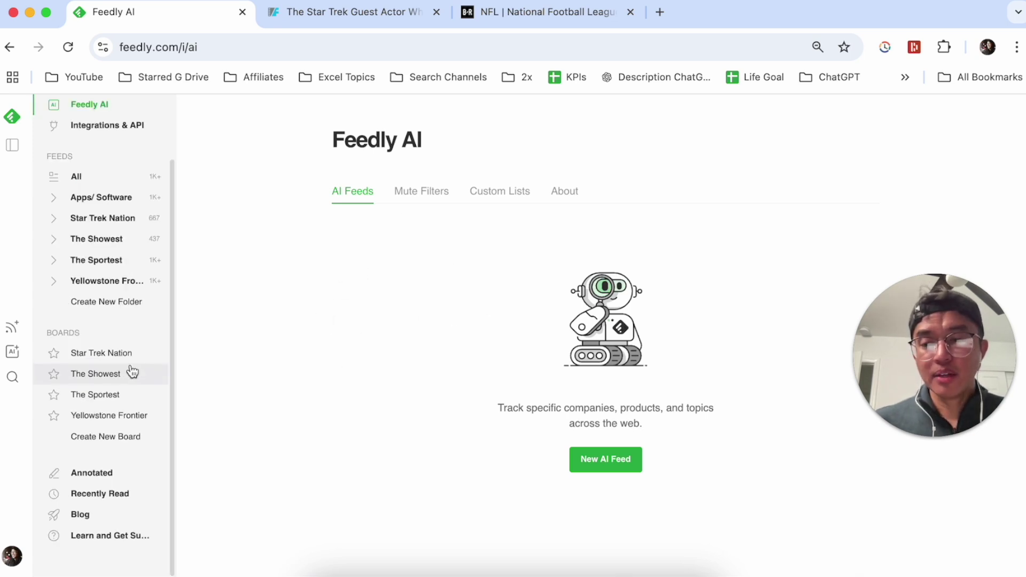
scroll(131, 371, "up", 3)
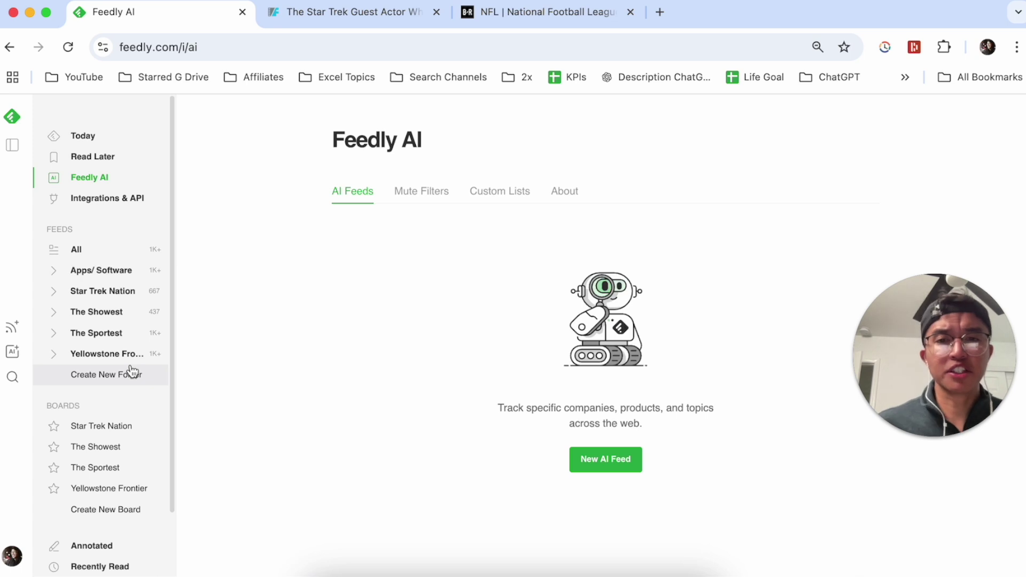
key("super+3")
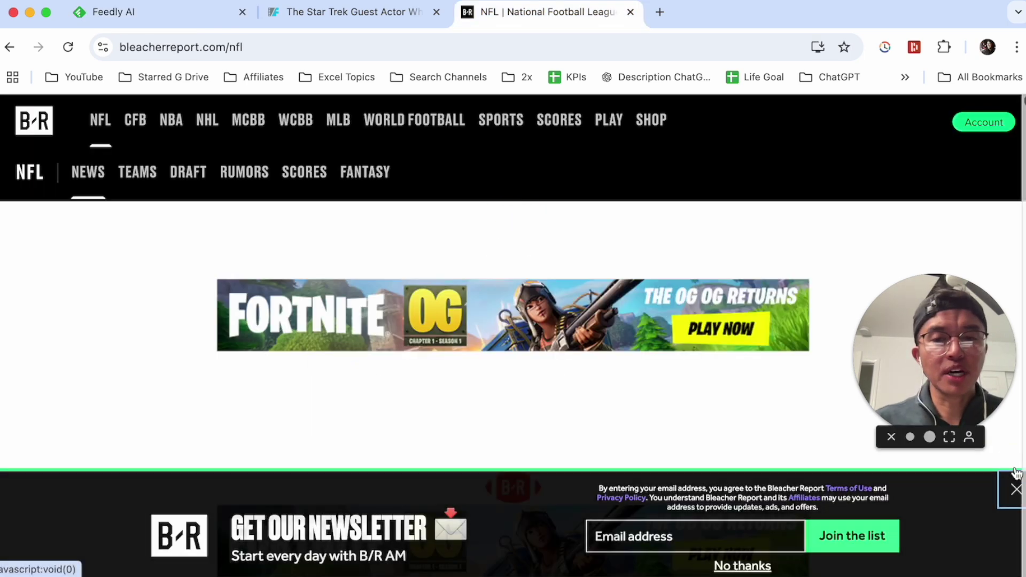
Close the Bleacher Report newsletter banner and scroll the NFL news, then open Feedly's The Sportest feed
left_click(1016, 475)
scroll(194, 297, "down", 10)
scroll(227, 273, "down", 10)
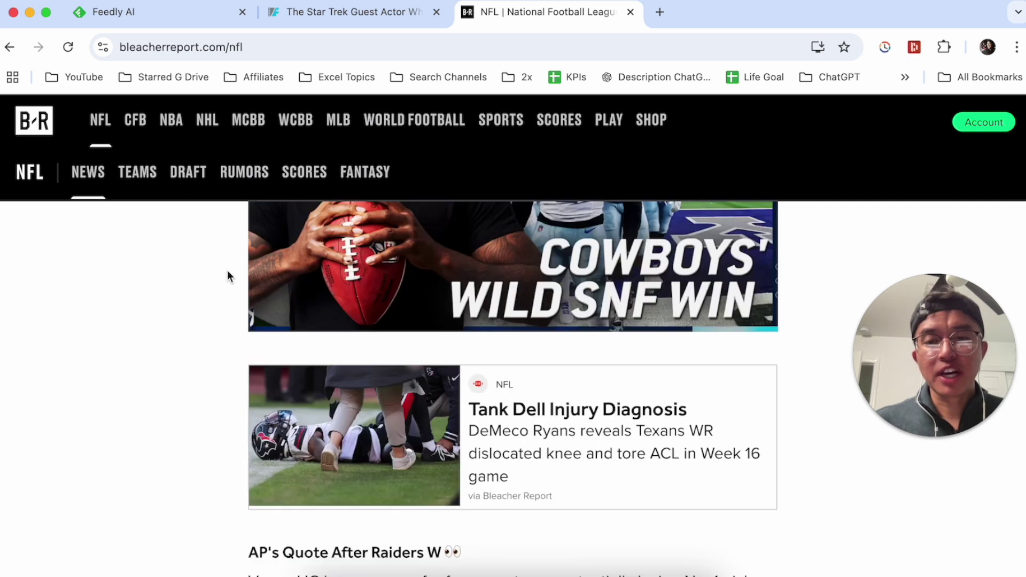
left_click(185, 11)
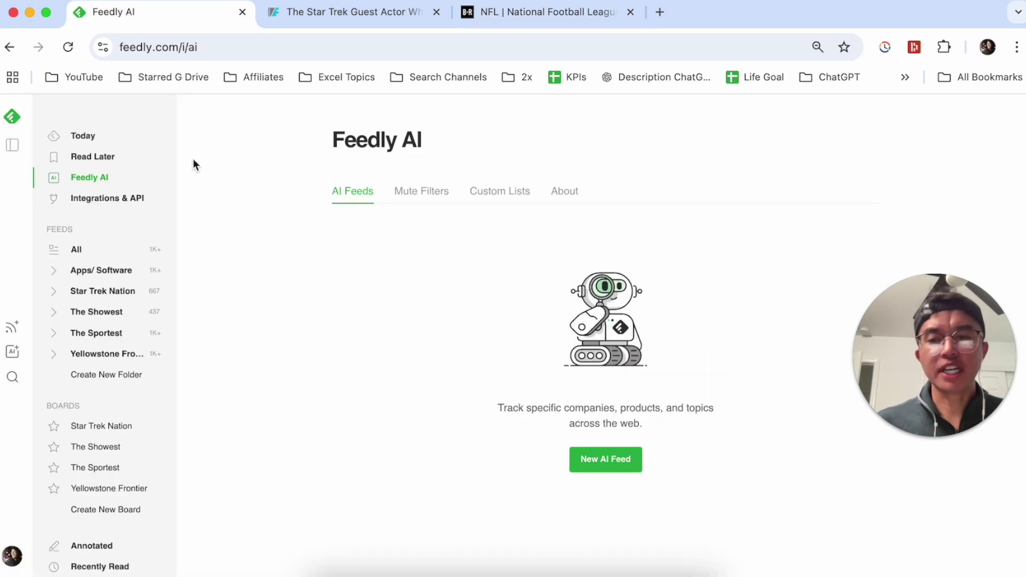
left_click(96, 334)
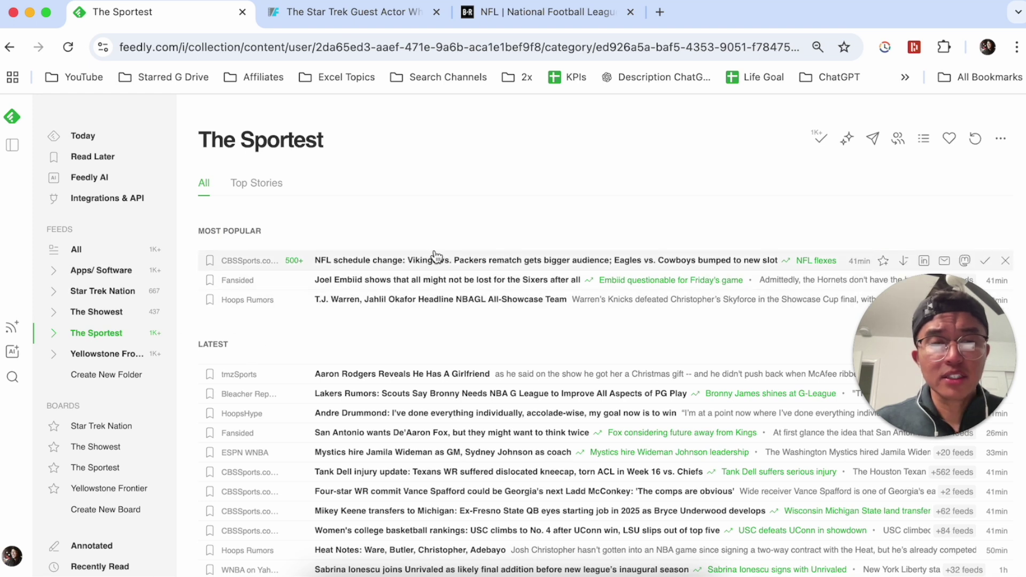
scroll(417, 278, "down", 3)
scroll(457, 278, "down", 2)
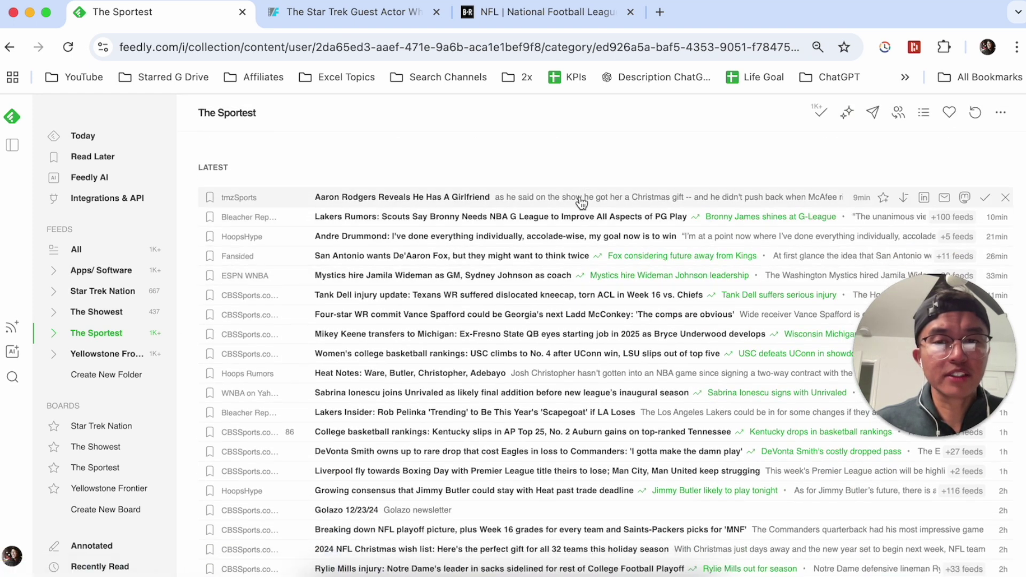
scroll(564, 287, "up", 5)
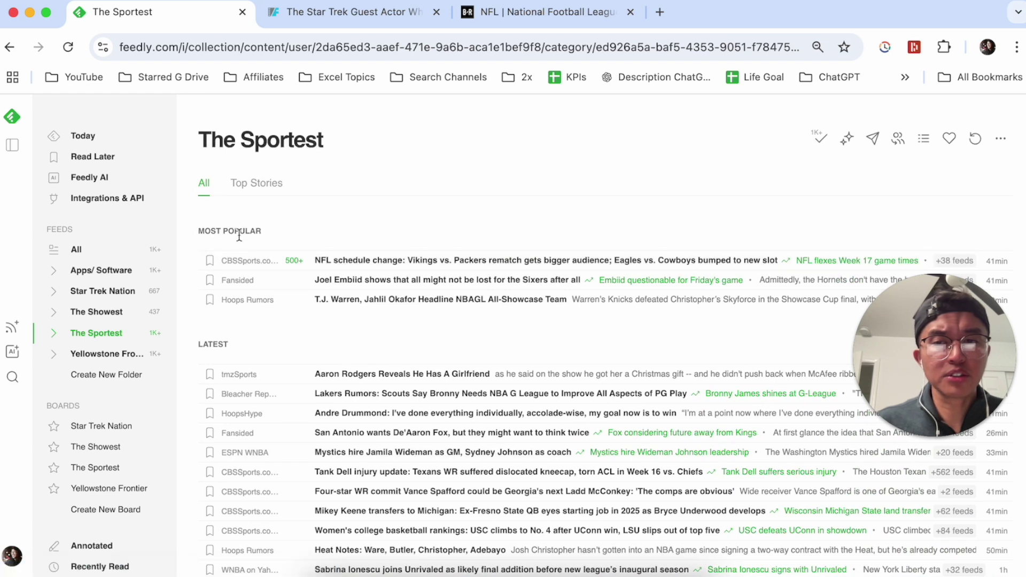
scroll(409, 263, "down", 1)
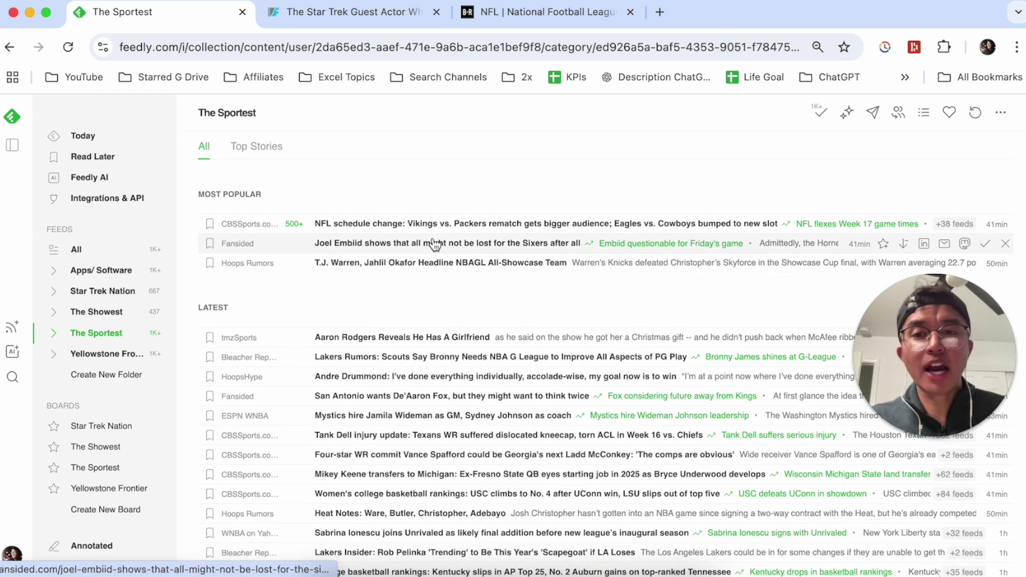
scroll(473, 264, "down", 1)
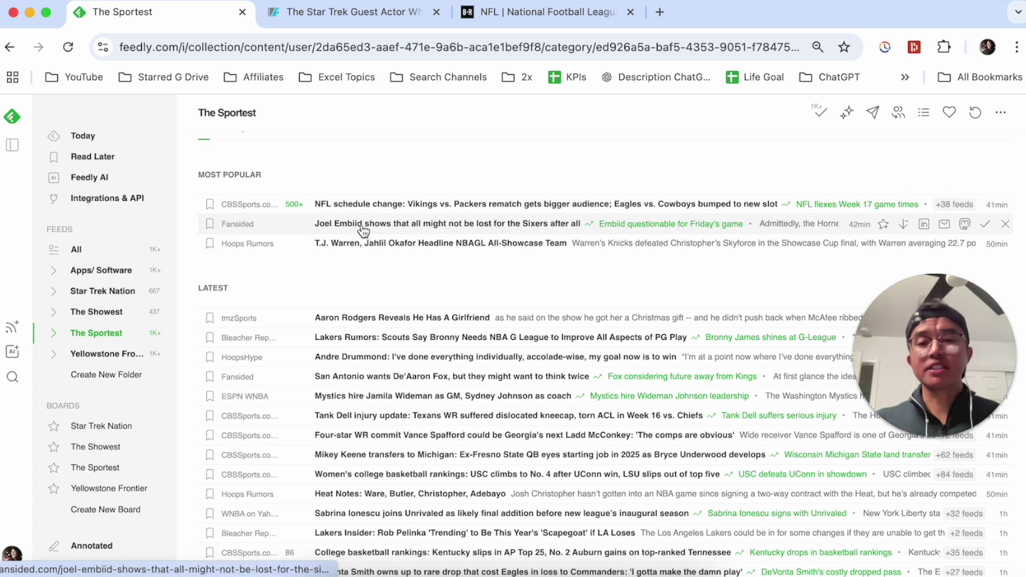
scroll(378, 314, "down", 5)
scroll(378, 313, "up", 10)
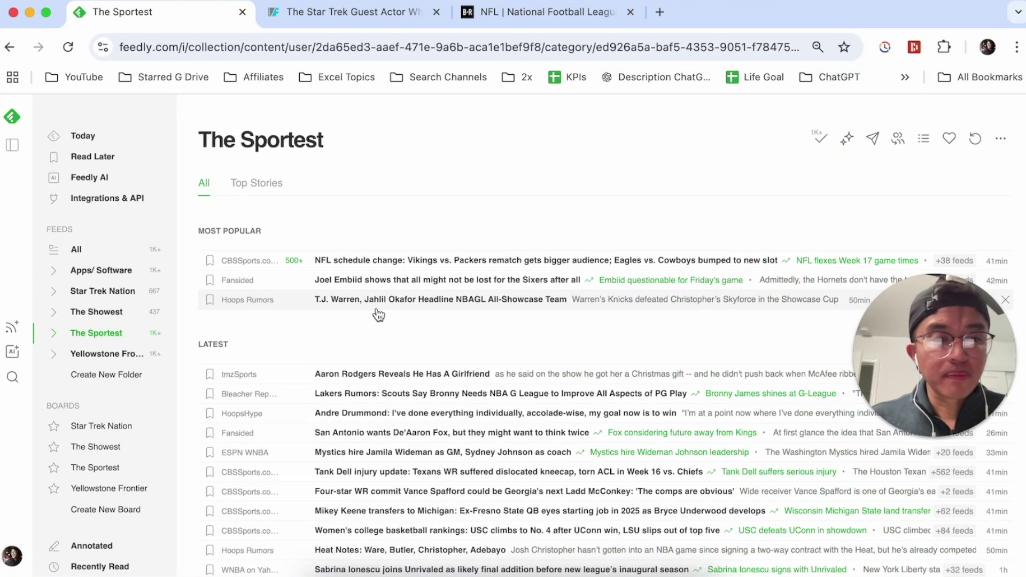